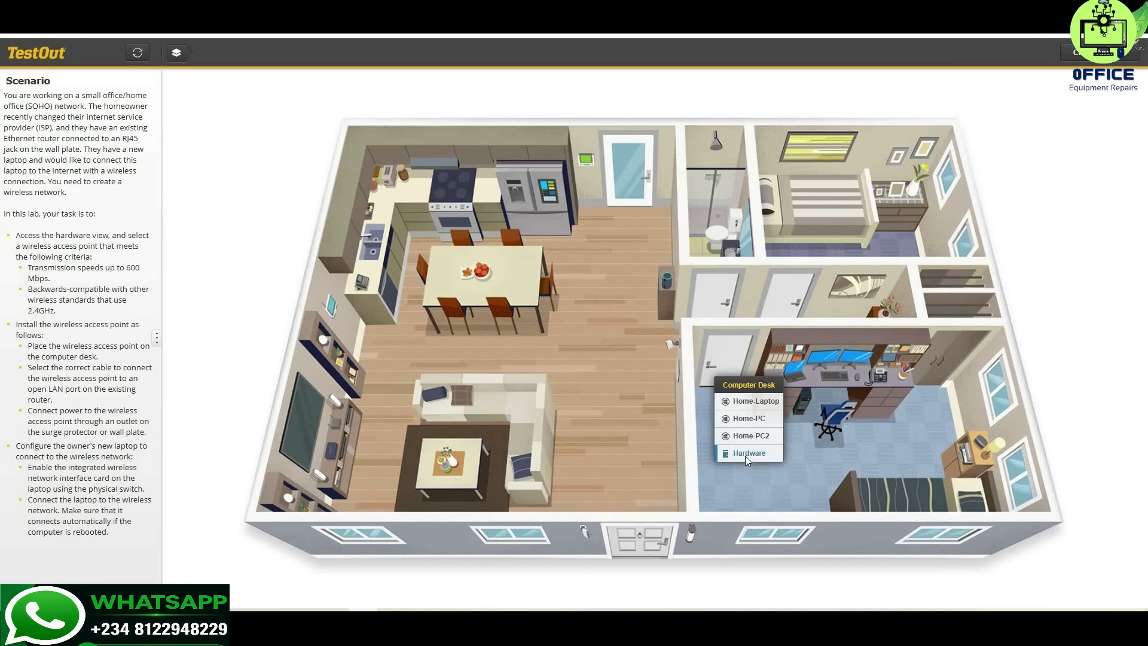
Step: Open the computer desk's hardware view and place the 802.11b/g/n wireless access point on the desk
{"action": "left_click", "coordinate": [743, 454]}
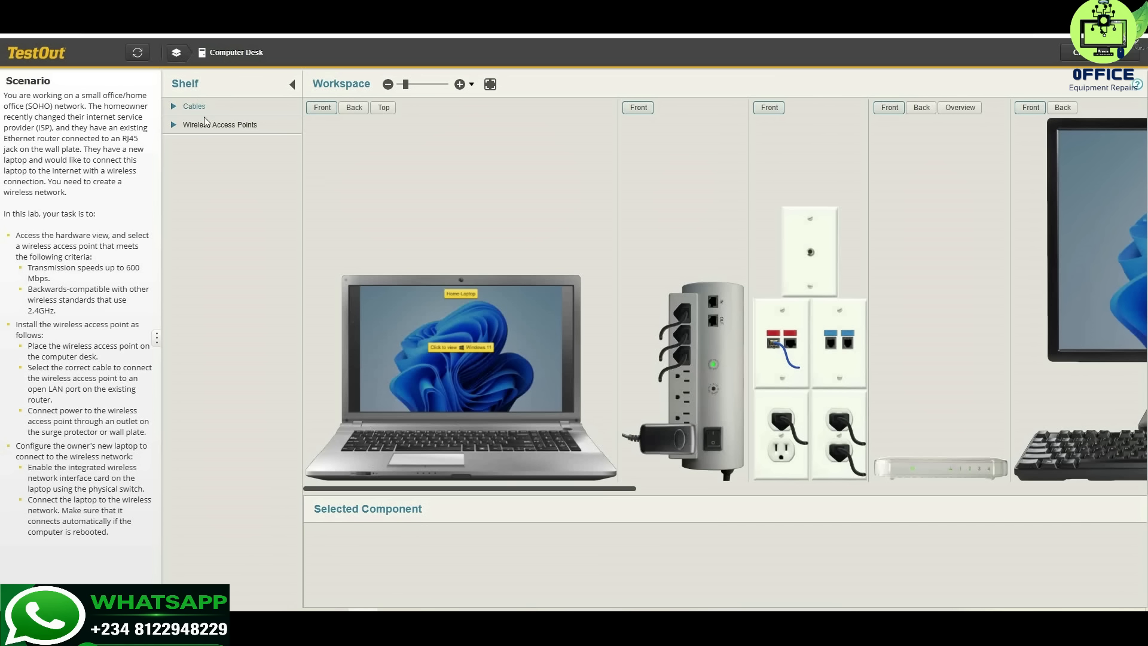
{"action": "left_click", "coordinate": [175, 126]}
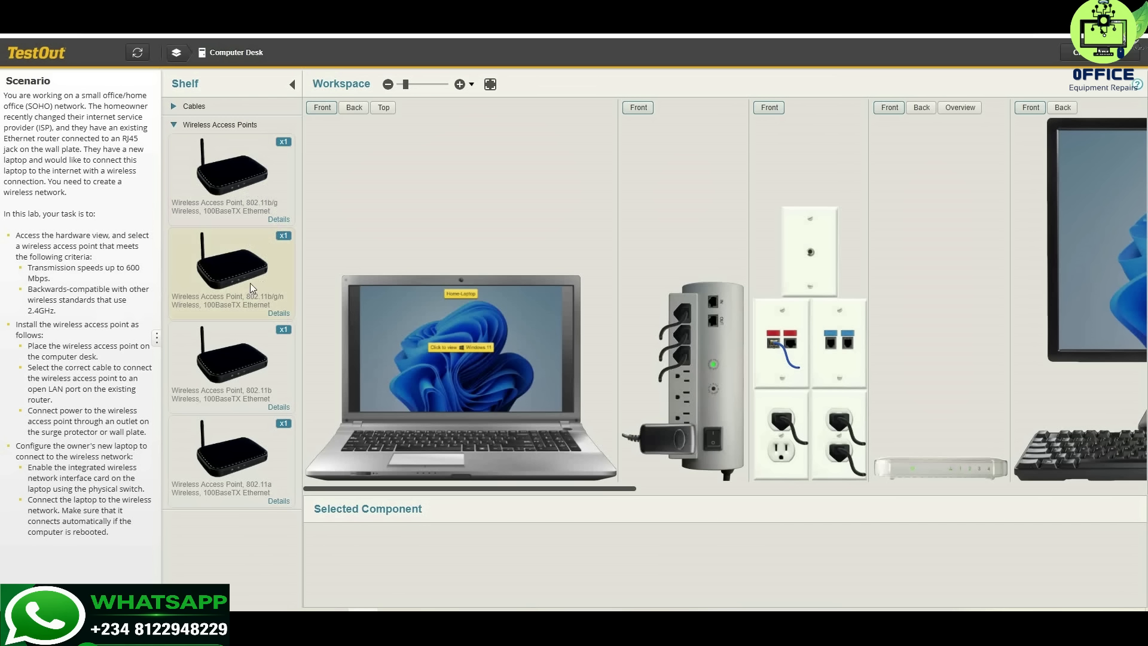
{"action": "left_click_drag", "start_coordinate": [242, 282], "coordinate": [630, 449]}
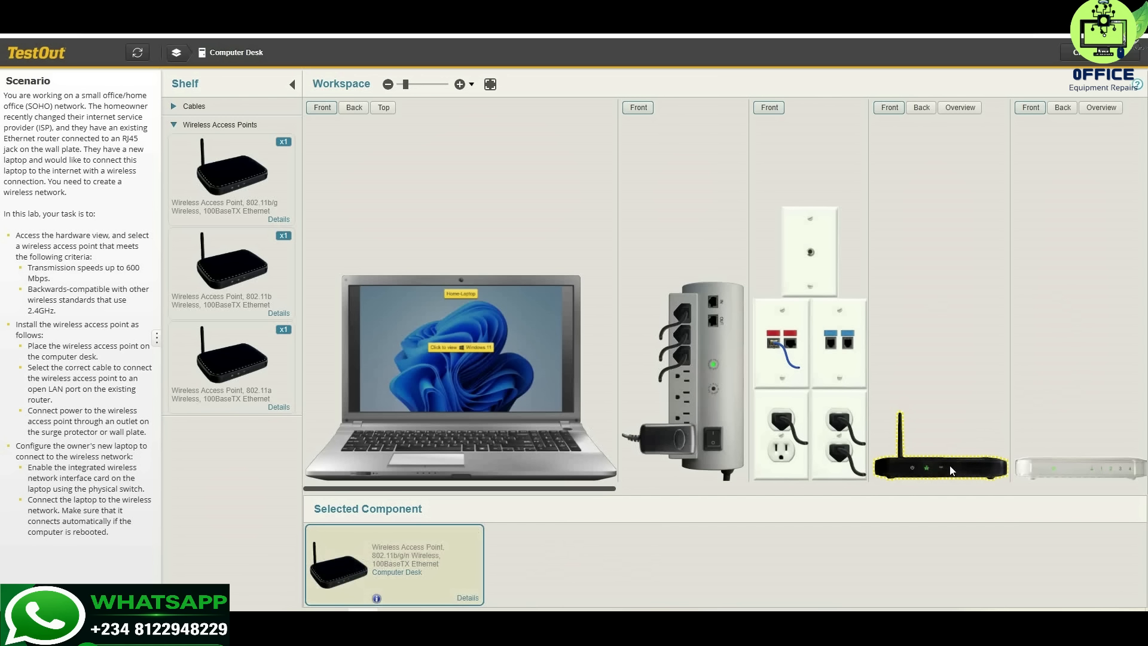
Step: Connect one RJ45 end of a Cat6a cable to the network port on the back of the wireless access point
{"action": "left_click", "coordinate": [354, 108]}
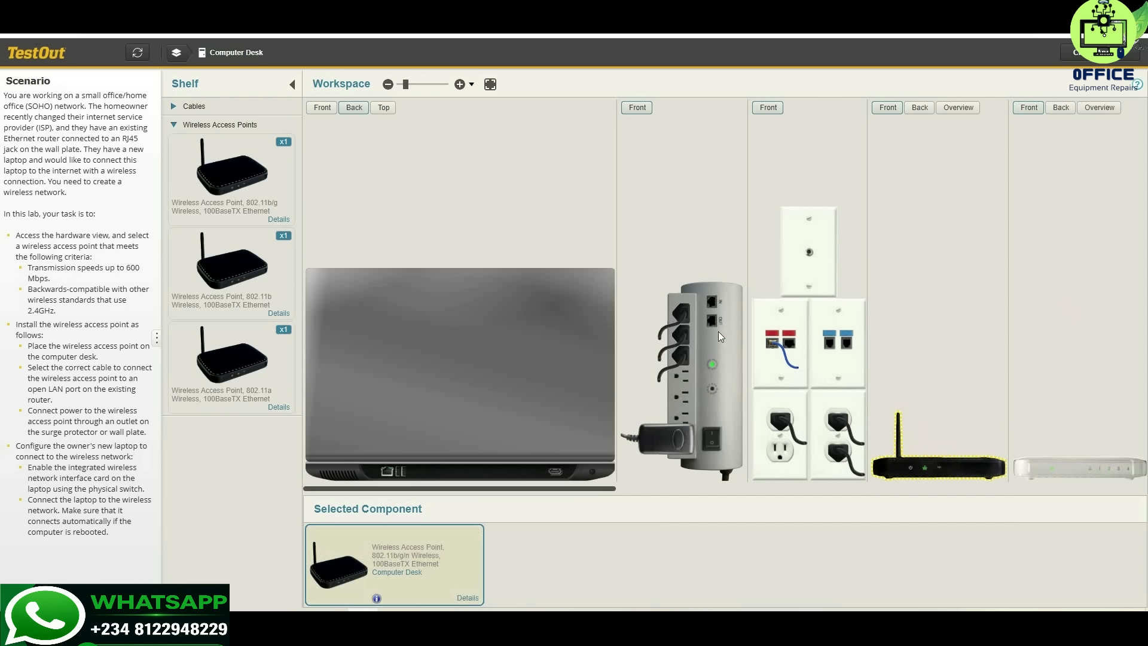
{"action": "left_click", "coordinate": [318, 110]}
{"action": "left_click", "coordinate": [925, 109]}
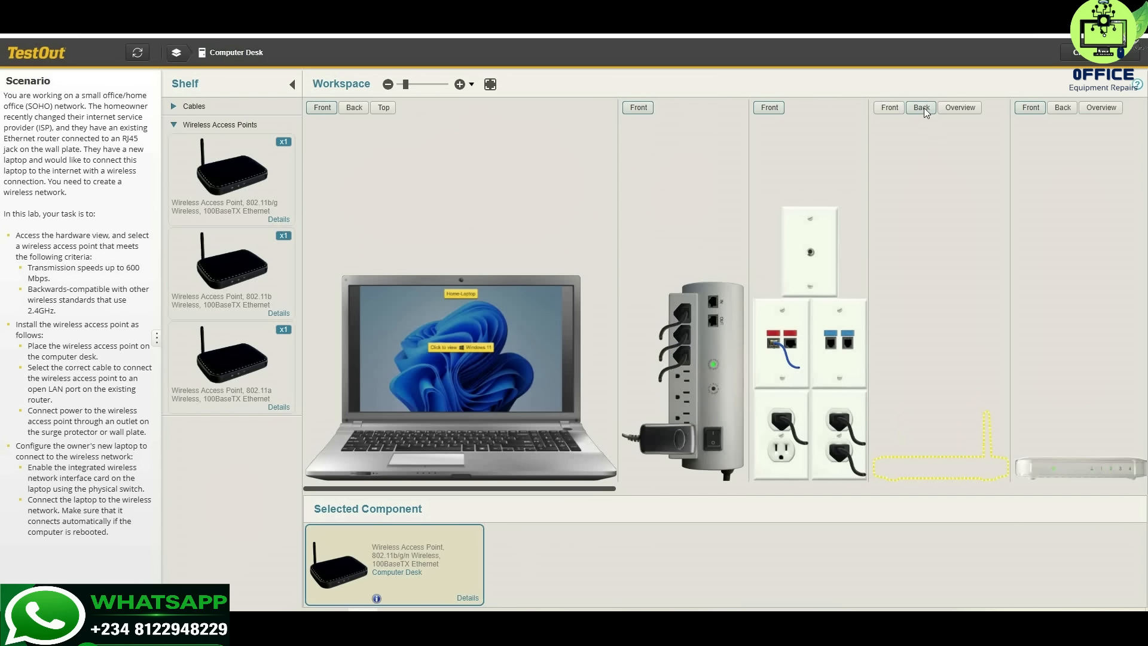
{"action": "left_click", "coordinate": [175, 124]}
{"action": "left_click", "coordinate": [175, 109]}
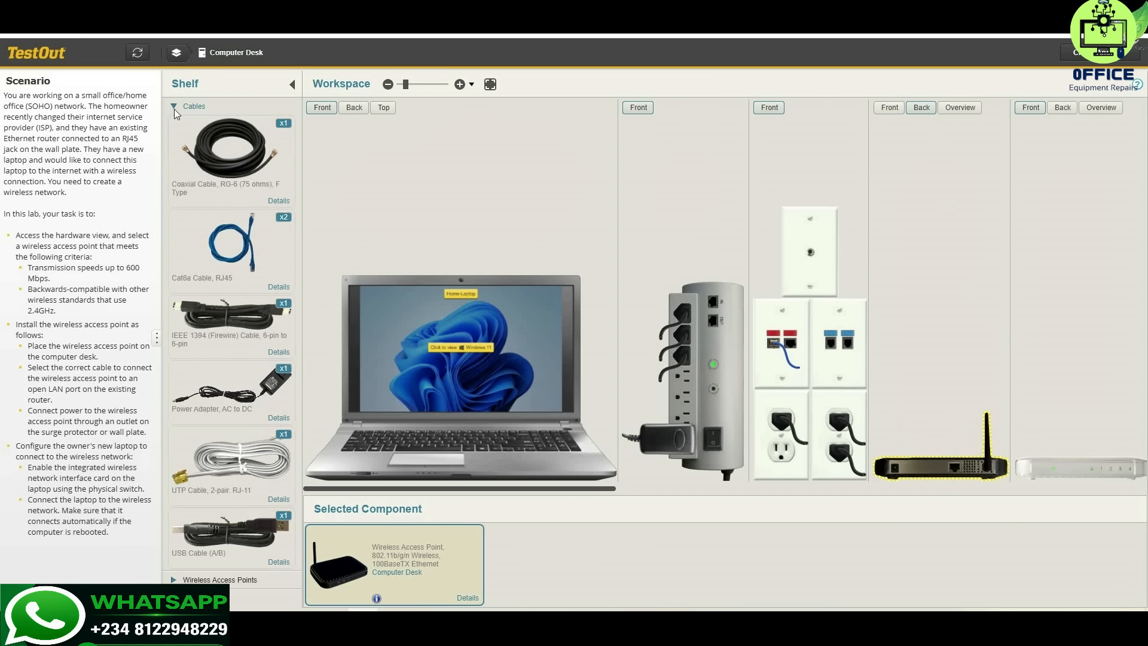
{"action": "left_click", "coordinate": [244, 244]}
{"action": "left_click_drag", "start_coordinate": [244, 244], "coordinate": [455, 457]}
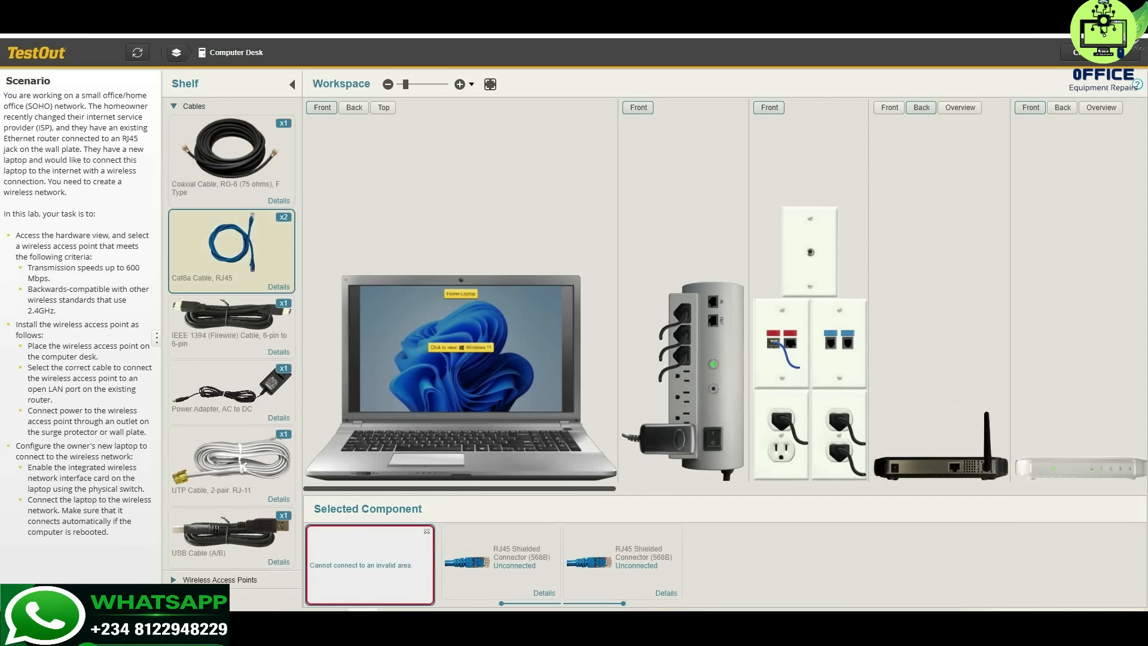
{"action": "left_click_drag", "start_coordinate": [606, 566], "coordinate": [954, 469]}
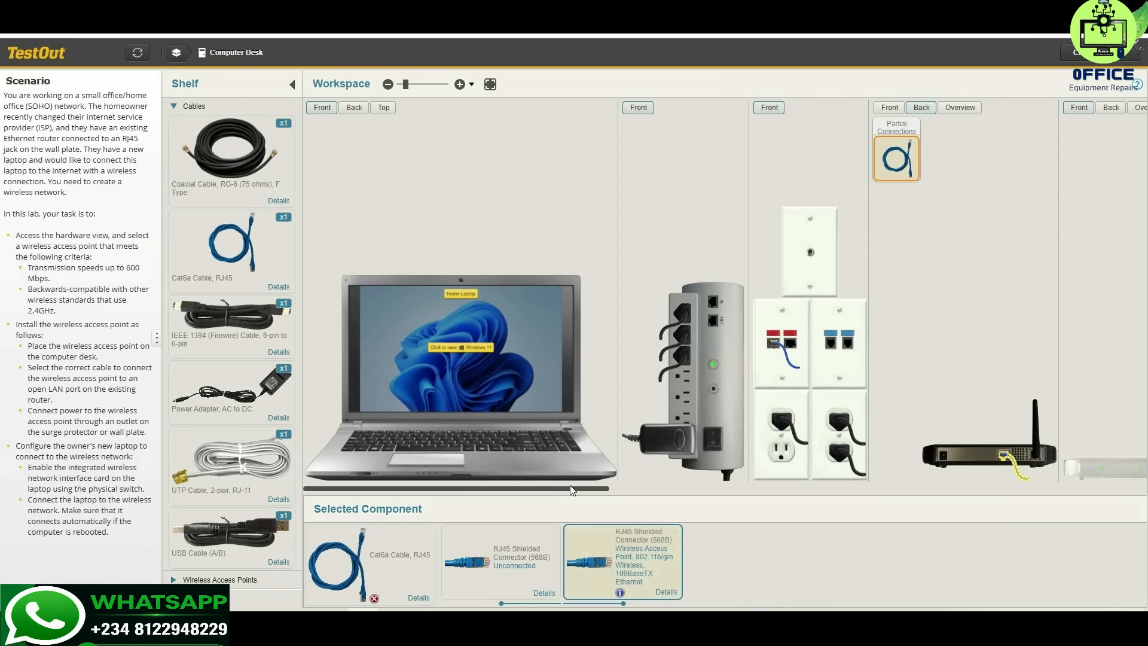
Step: Connect the unconnected end of the Cat6a cable to an open LAN port on the back of the existing router
{"action": "left_click_drag", "start_coordinate": [569, 491], "coordinate": [692, 495]}
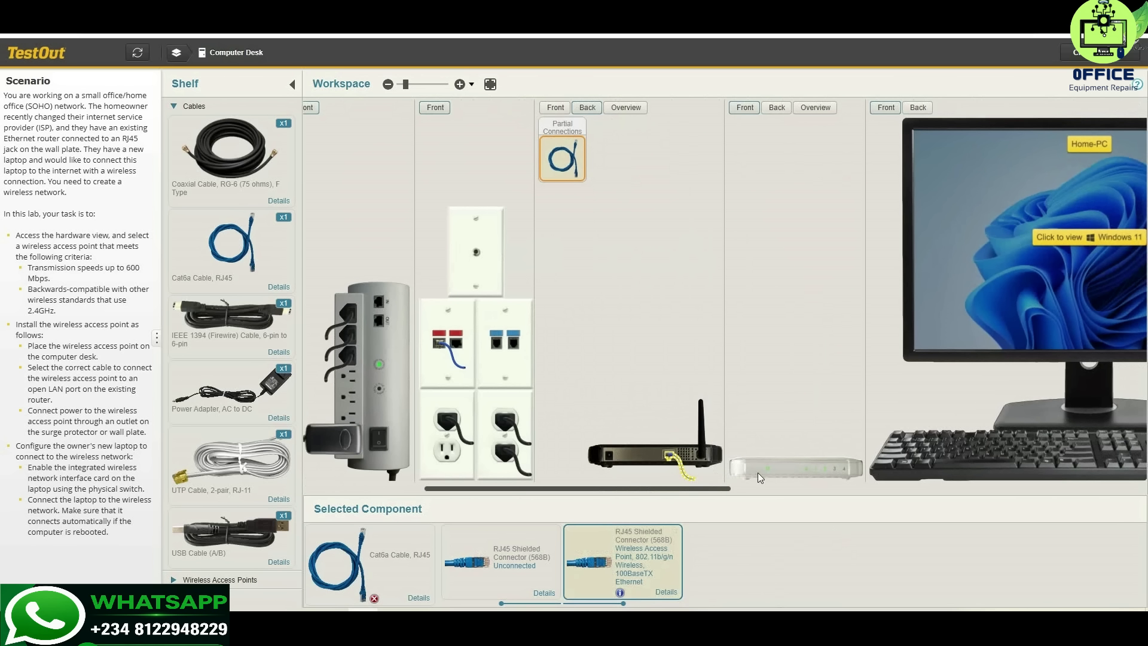
{"action": "left_click", "coordinate": [777, 472]}
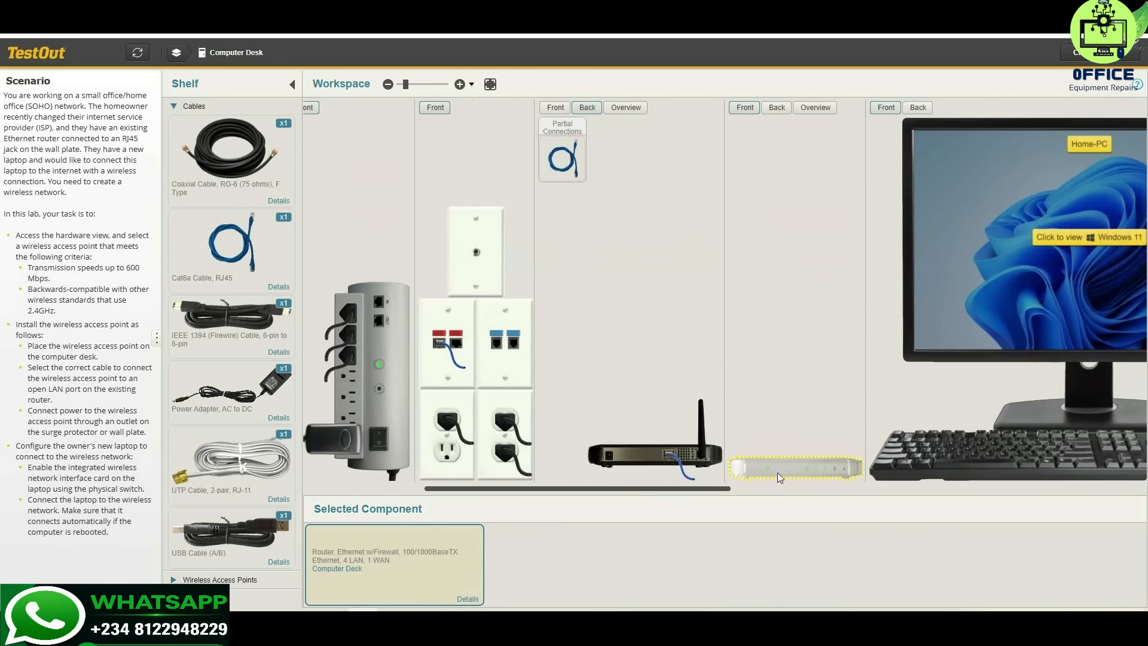
{"action": "left_click", "coordinate": [775, 108]}
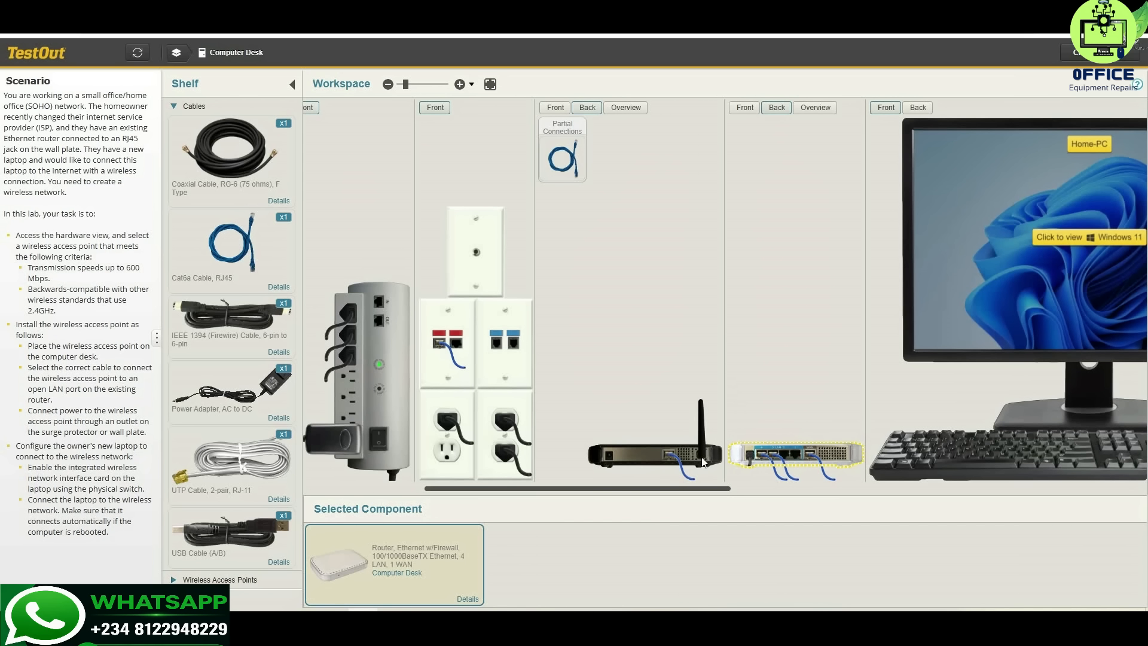
{"action": "left_click", "coordinate": [679, 461]}
{"action": "left_click_drag", "start_coordinate": [519, 569], "coordinate": [784, 455]}
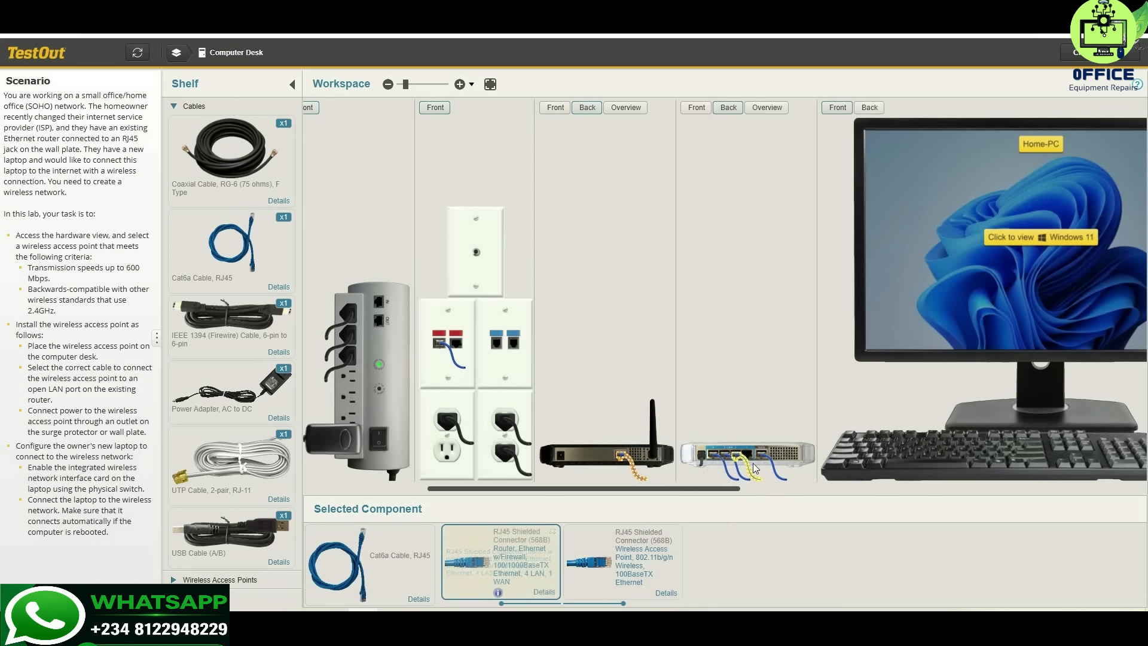
{"action": "left_click", "coordinate": [693, 109]}
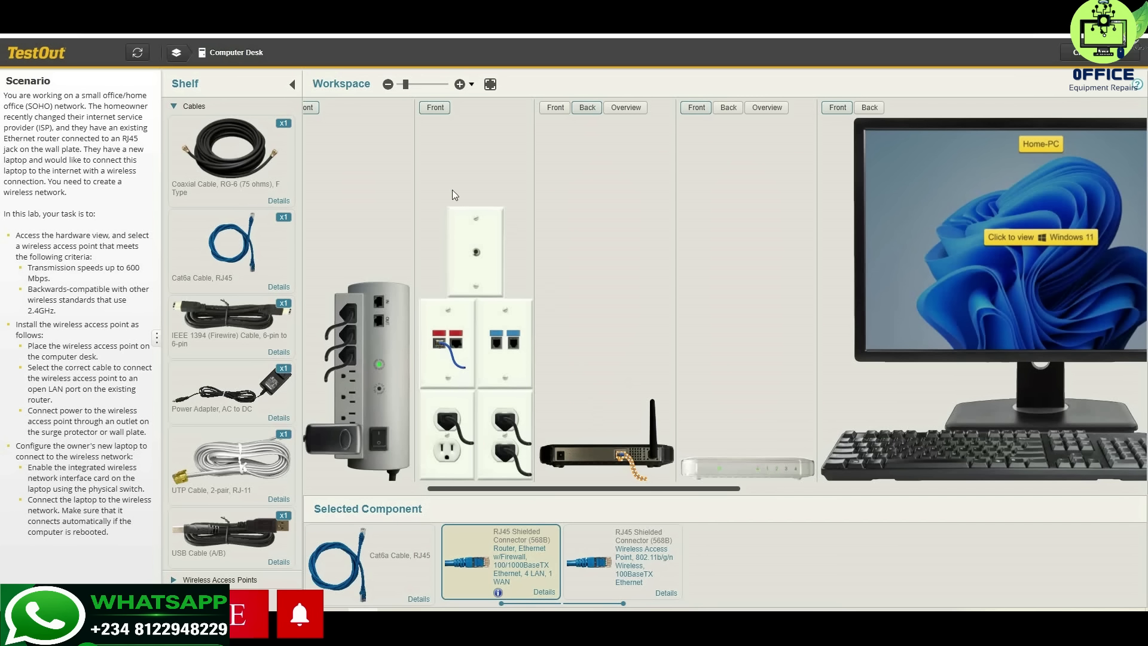
Step: Power the wireless access point by connecting the AC to DC power adapter between it and a surge protector outlet
{"action": "left_click", "coordinate": [213, 402]}
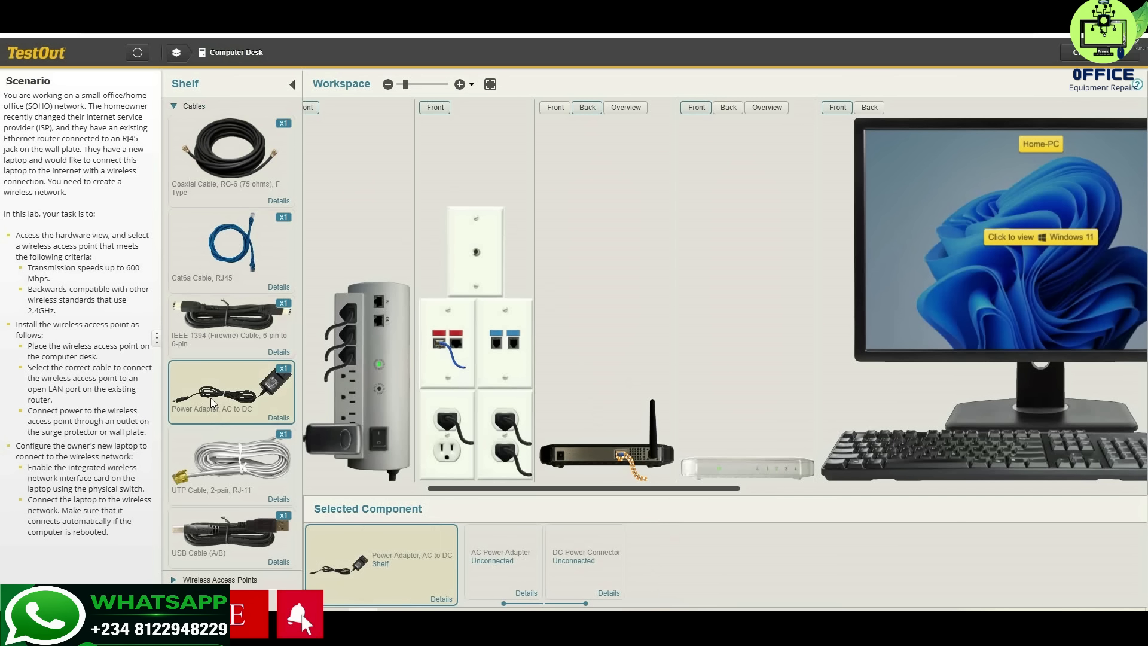
{"action": "left_click_drag", "start_coordinate": [619, 569], "coordinate": [561, 461]}
{"action": "left_click_drag", "start_coordinate": [479, 575], "coordinate": [360, 399]}
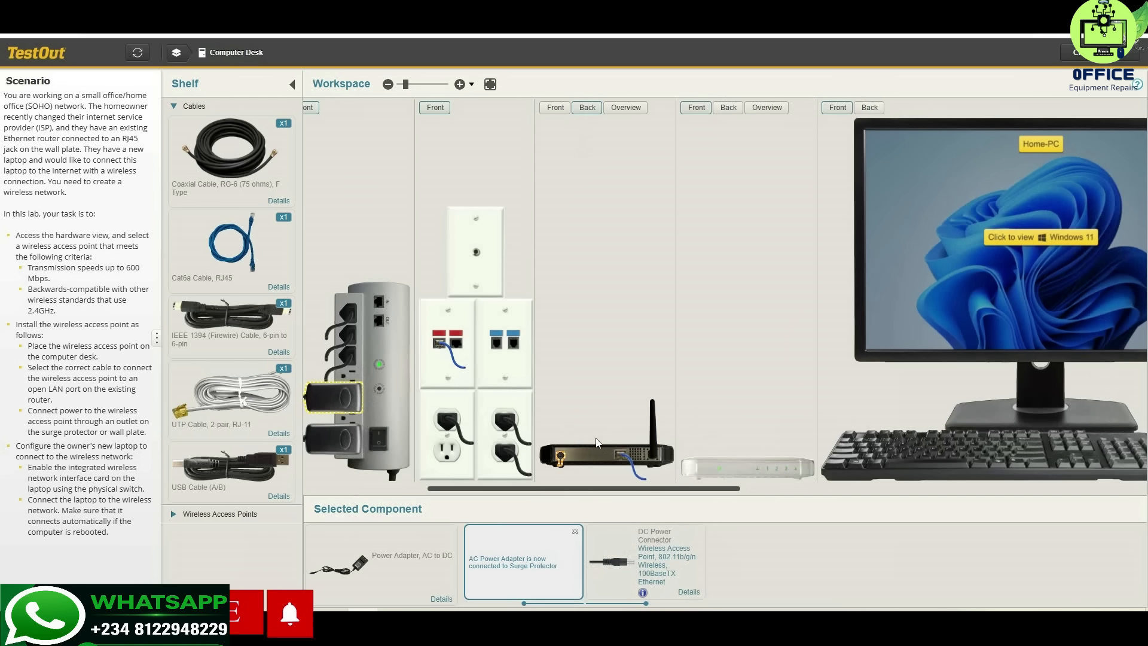
{"action": "left_click", "coordinate": [558, 109]}
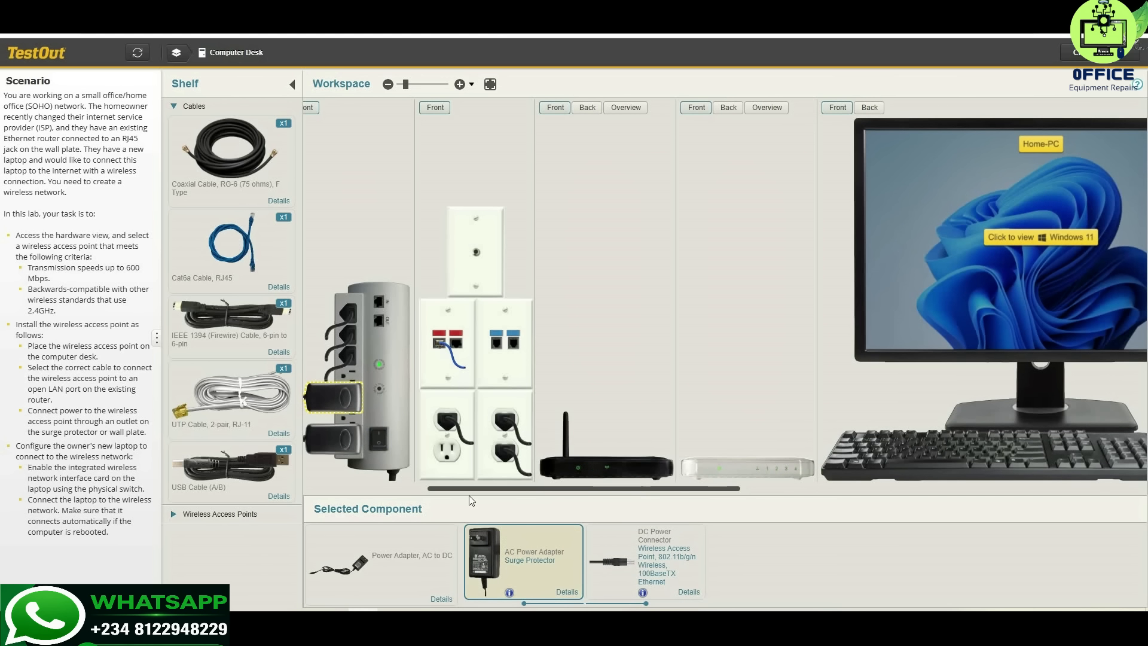
Step: Turn on the physical wireless switch on the Home-Laptop and open its Network & internet settings in Windows 11
{"action": "left_click_drag", "start_coordinate": [465, 489], "coordinate": [317, 487]}
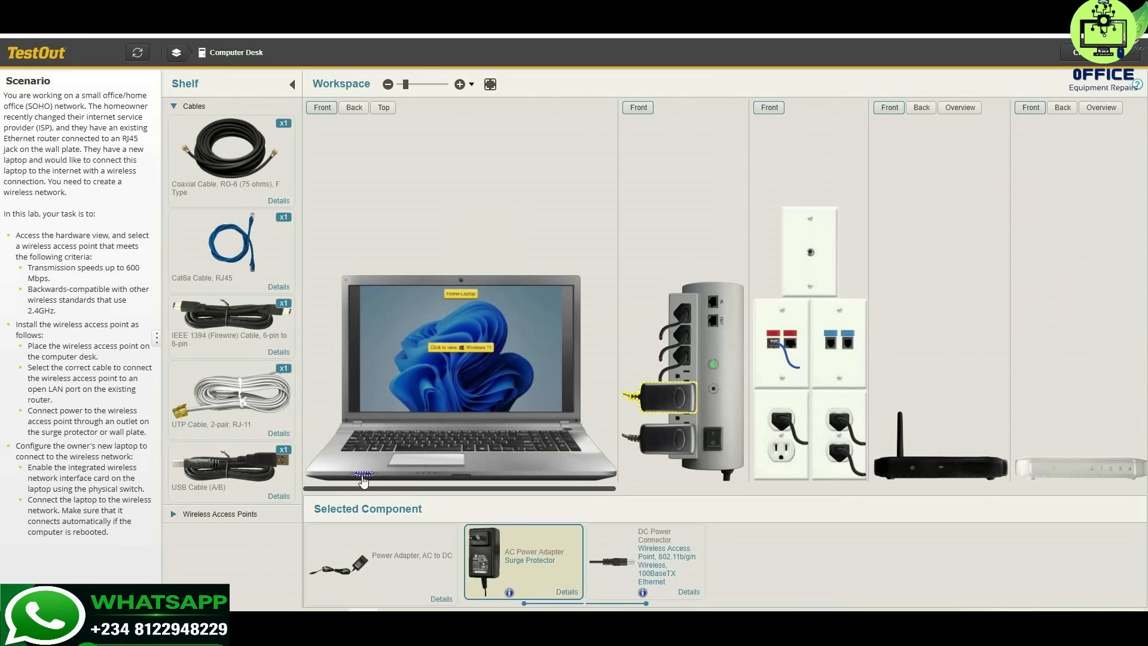
{"action": "left_click", "coordinate": [458, 384]}
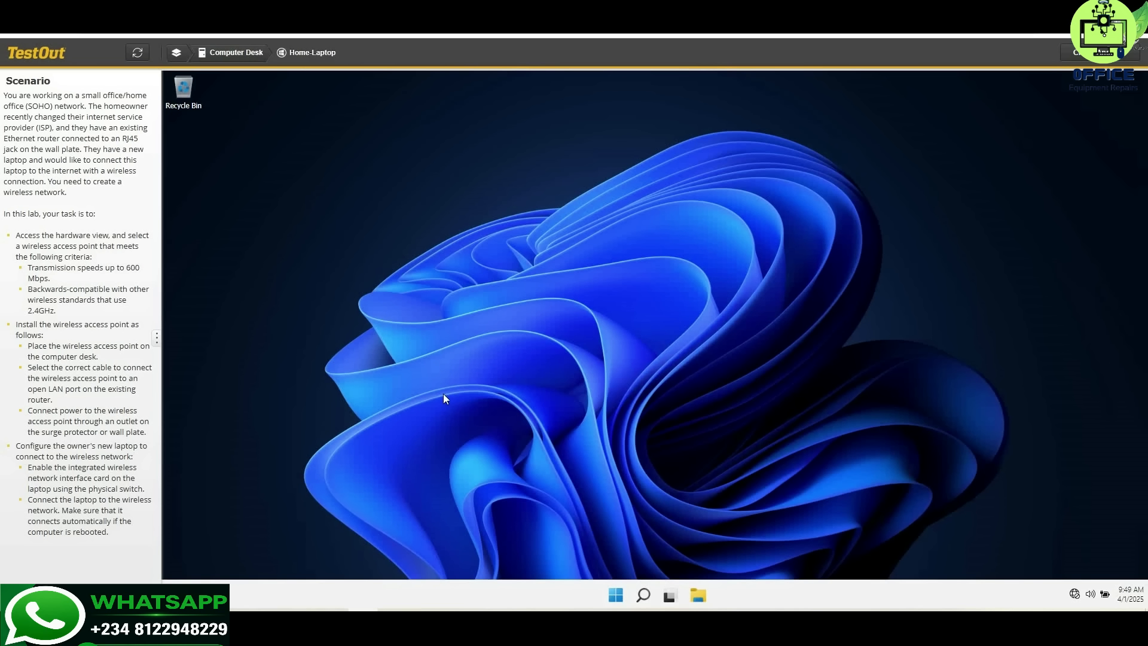
{"action": "right_click", "coordinate": [1075, 597]}
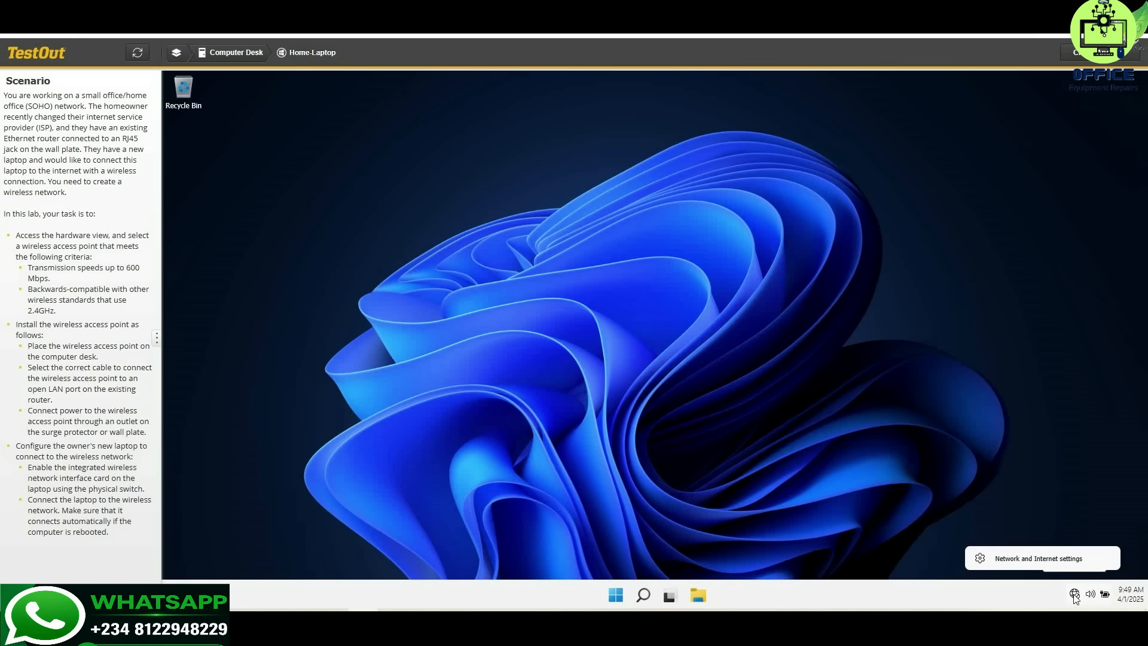
{"action": "left_click", "coordinate": [1020, 562]}
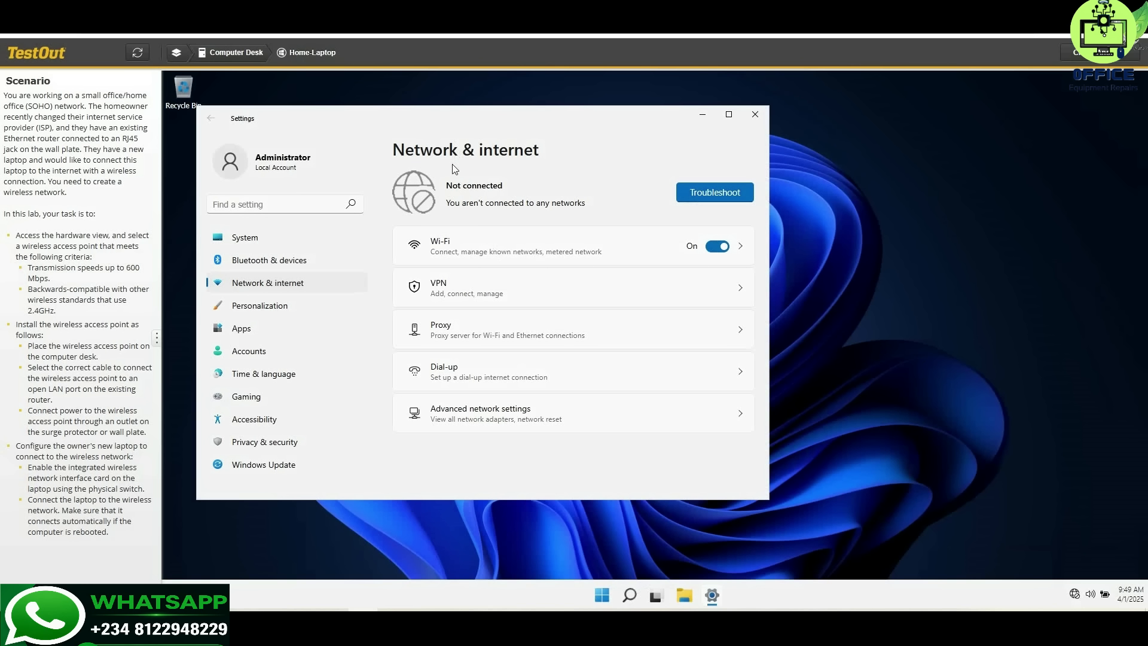
Step: Connect the laptop to the TrendNet-BGN Wi-Fi network with automatic connection enabled, and close the settings
{"action": "left_click", "coordinate": [442, 246]}
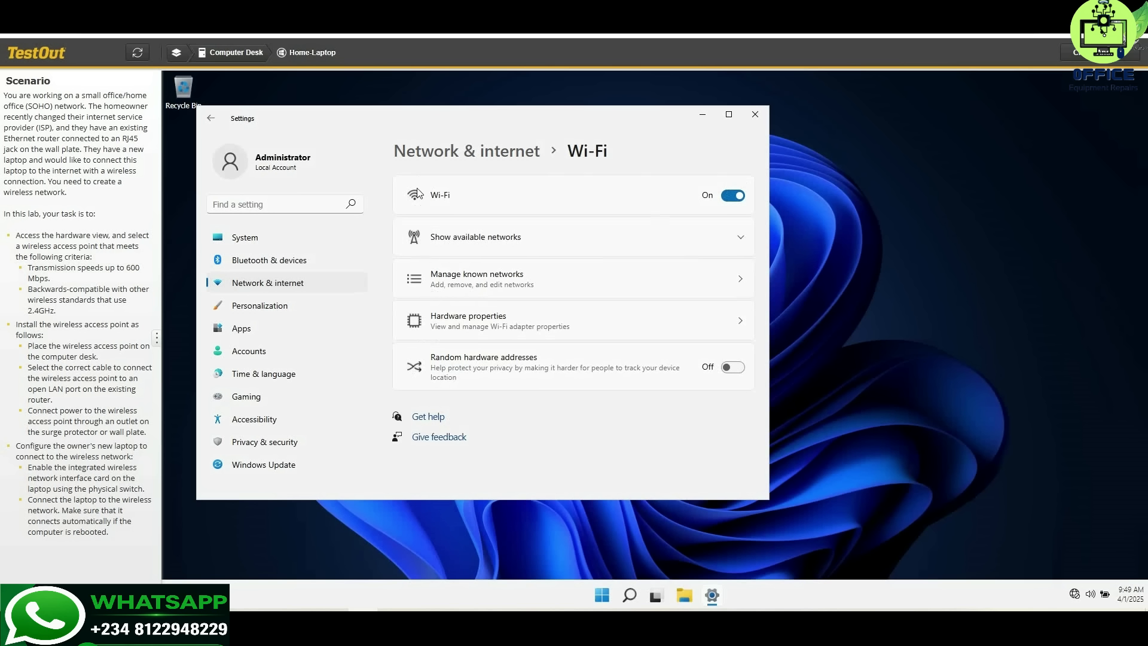
{"action": "left_click", "coordinate": [450, 240]}
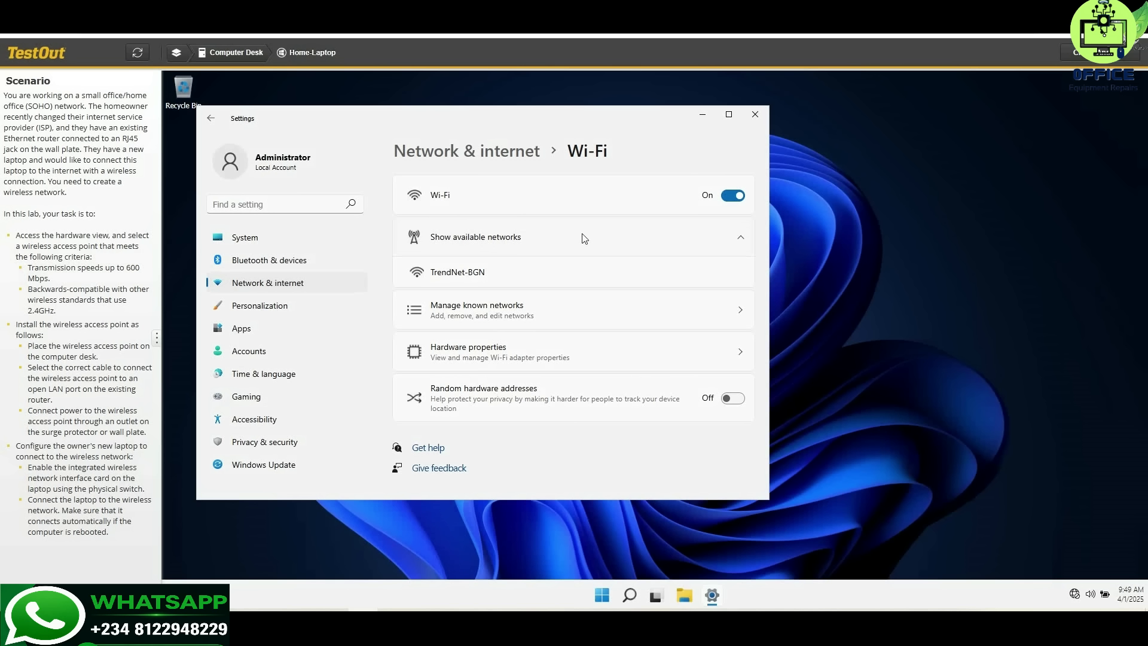
{"action": "left_click", "coordinate": [483, 276]}
{"action": "left_click", "coordinate": [442, 320]}
{"action": "left_click", "coordinate": [730, 338]}
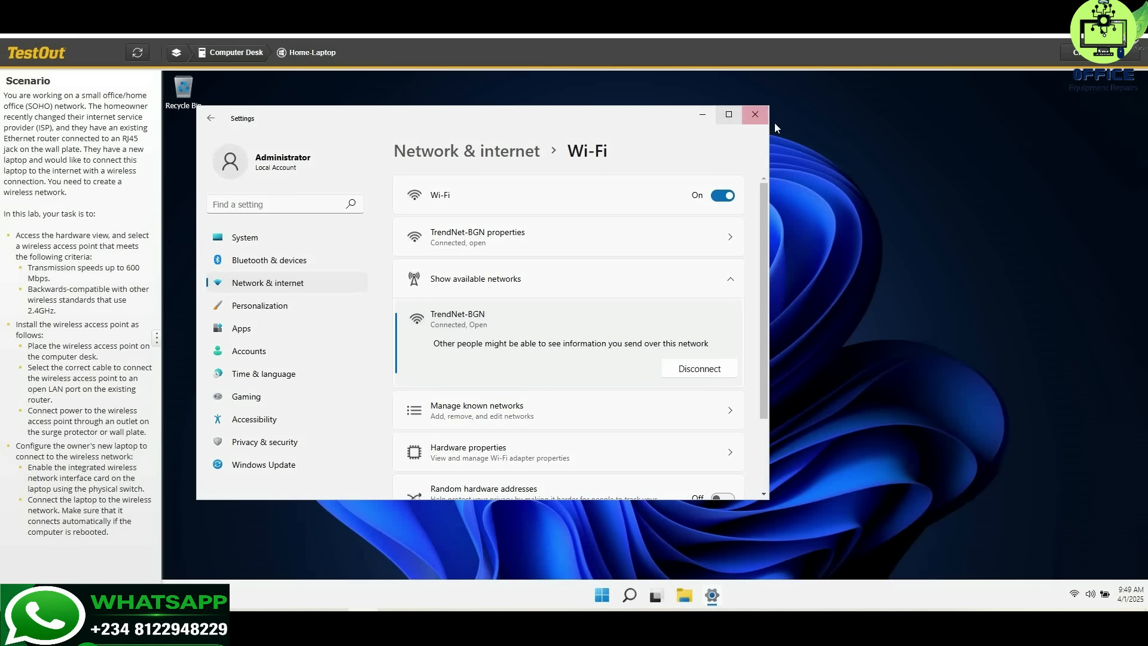
{"action": "left_click", "coordinate": [757, 116]}
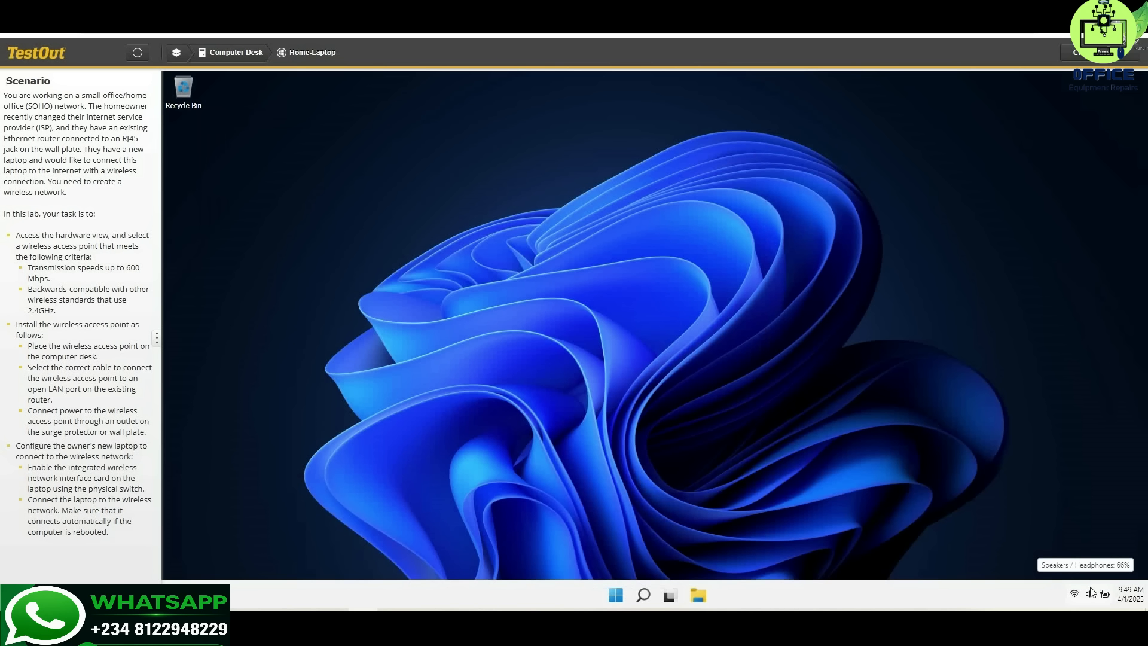
Step: Check the lab answers and submit the lab for scoring
{"action": "left_click", "coordinate": [1101, 53]}
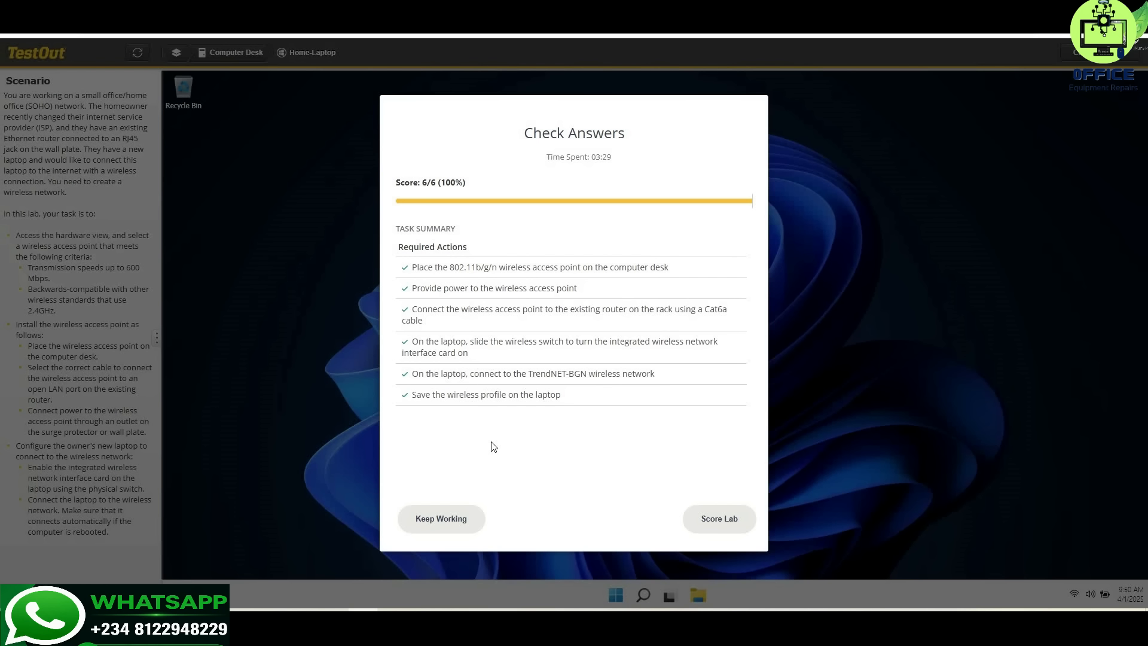
{"action": "left_click", "coordinate": [697, 526]}
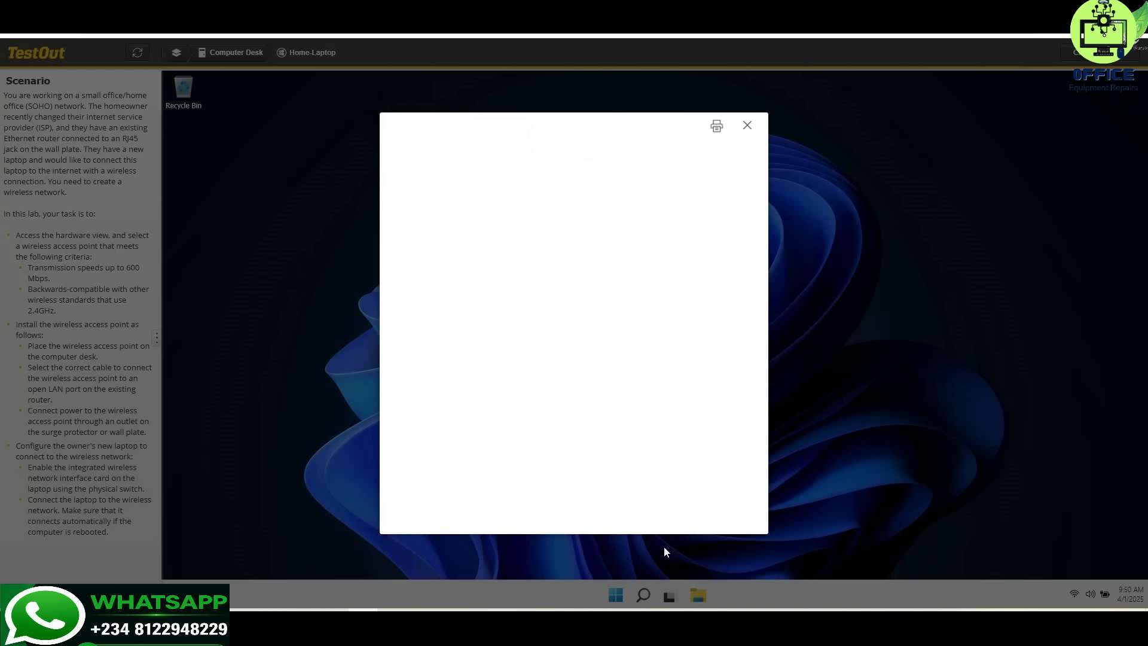